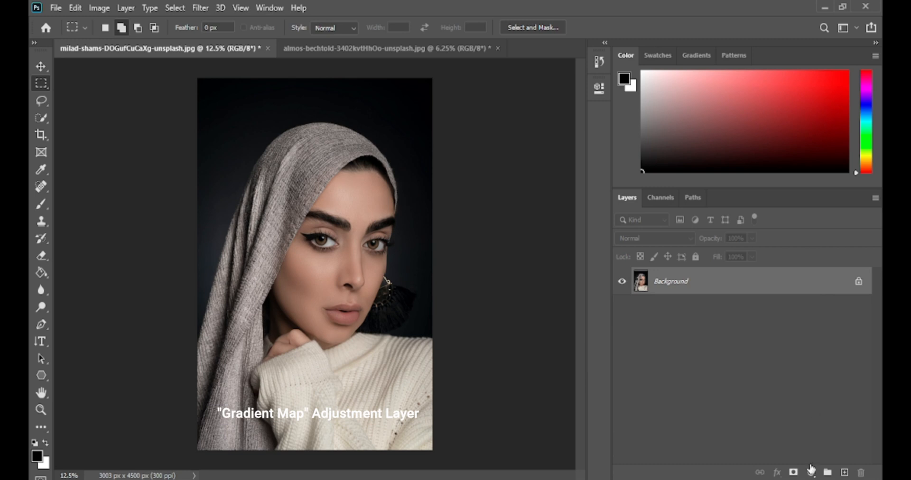
Add a Gradient Map adjustment layer above the portrait and open its gradient for editing.
{"action": "left_click", "coordinate": [811, 472]}
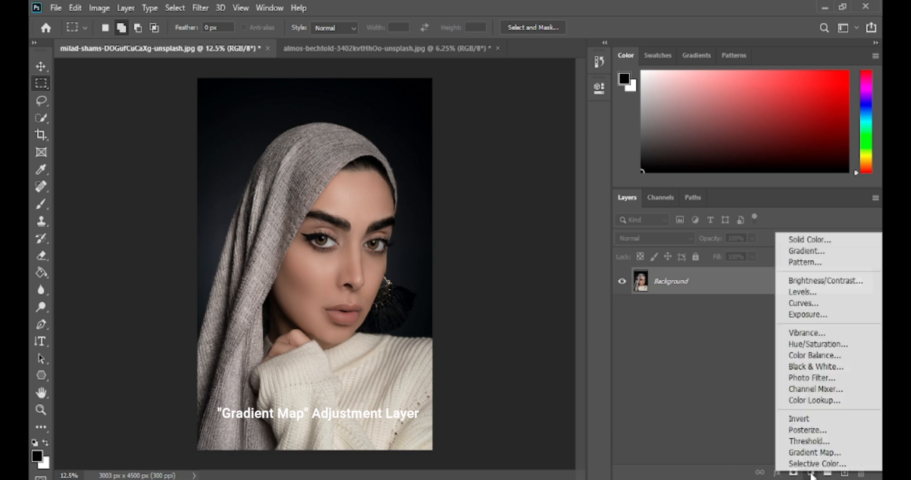
{"action": "left_click", "coordinate": [829, 454]}
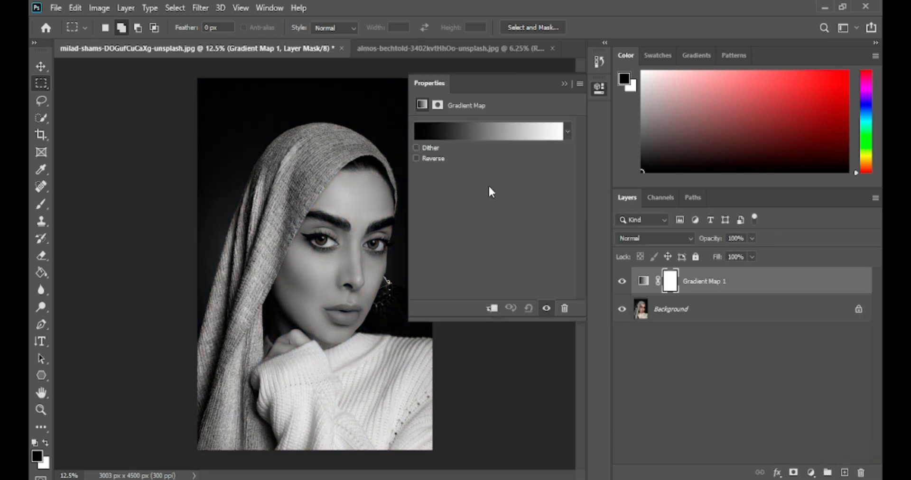
{"action": "left_click", "coordinate": [496, 131]}
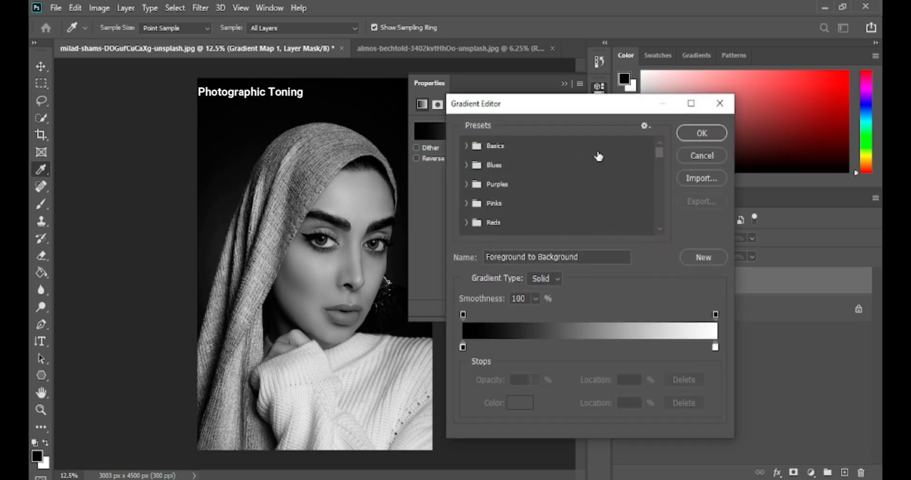
Apply the Copper 1 preset from the Photographic Toning set of the Legacy Gradients to the gradient map.
{"action": "left_click_drag", "start_coordinate": [658, 153], "coordinate": [656, 224]}
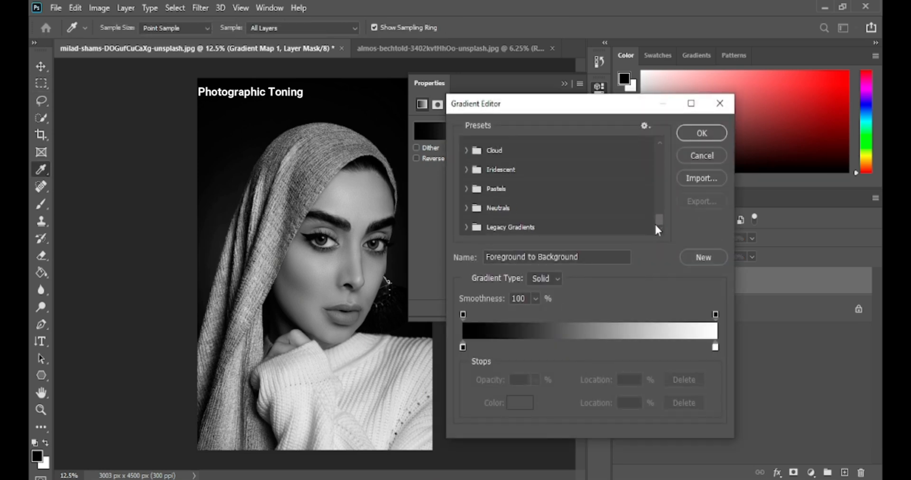
{"action": "left_click", "coordinate": [469, 228]}
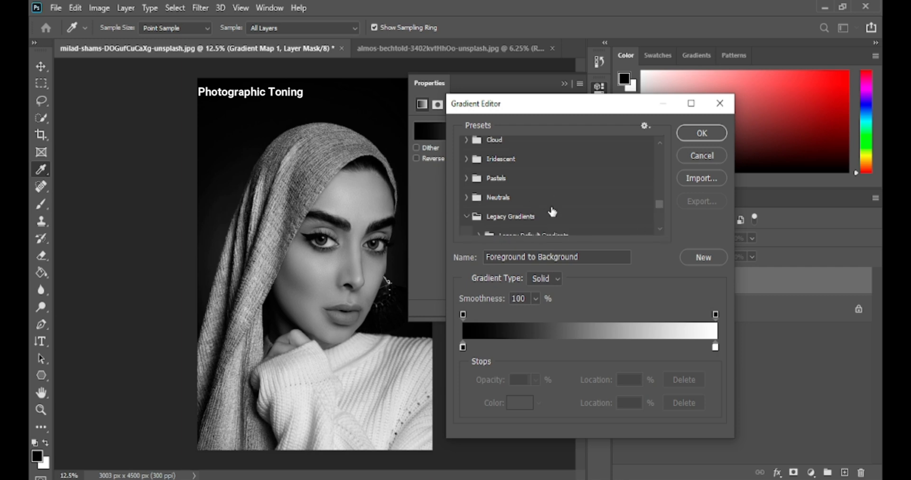
{"action": "scroll", "coordinate": [549, 211], "scroll_direction": "down", "scroll_amount": 3}
{"action": "scroll", "coordinate": [552, 212], "scroll_direction": "down", "scroll_amount": 2}
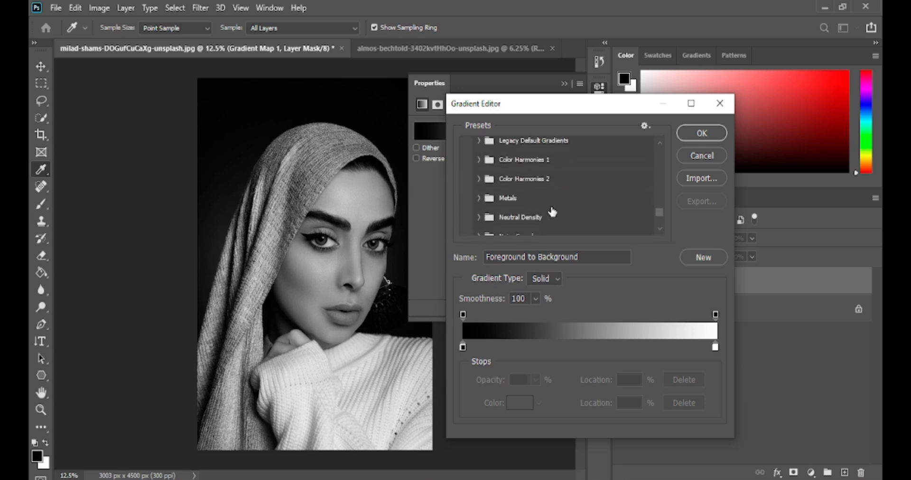
{"action": "scroll", "coordinate": [552, 212], "scroll_direction": "up", "scroll_amount": 3}
{"action": "scroll", "coordinate": [552, 212], "scroll_direction": "down", "scroll_amount": 4}
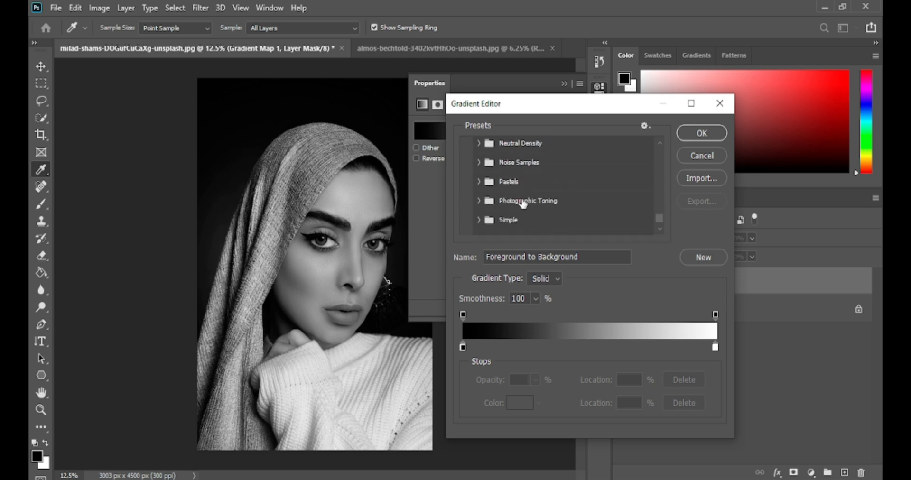
{"action": "left_click", "coordinate": [478, 201]}
{"action": "scroll", "coordinate": [573, 217], "scroll_direction": "down", "scroll_amount": 1}
{"action": "scroll", "coordinate": [573, 217], "scroll_direction": "down", "scroll_amount": 2}
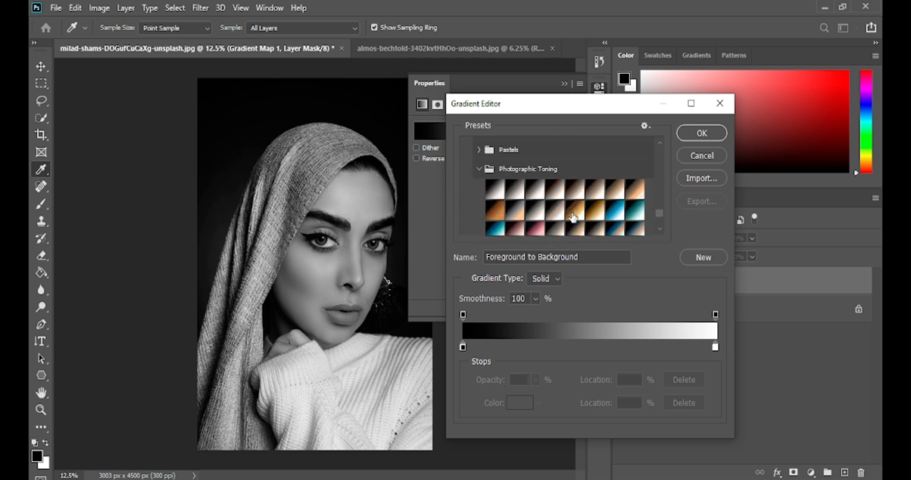
{"action": "left_click", "coordinate": [516, 210]}
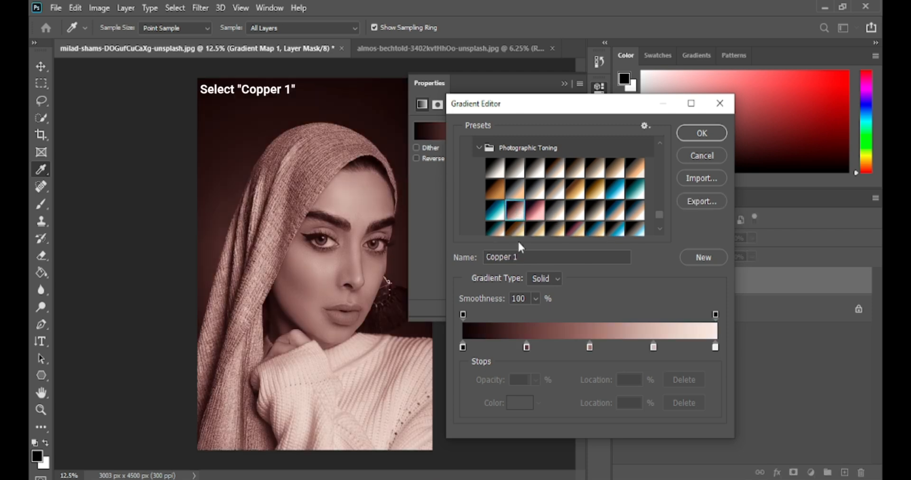
{"action": "left_click_drag", "start_coordinate": [522, 259], "coordinate": [485, 258]}
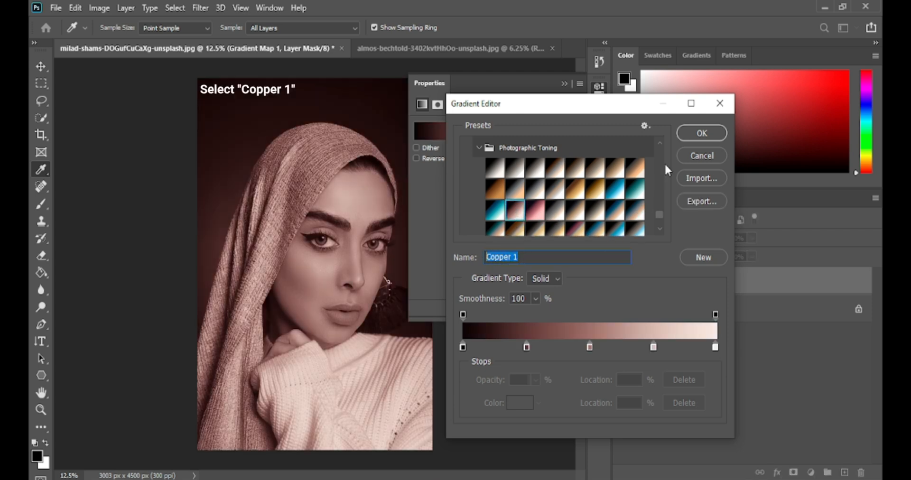
{"action": "left_click", "coordinate": [687, 134]}
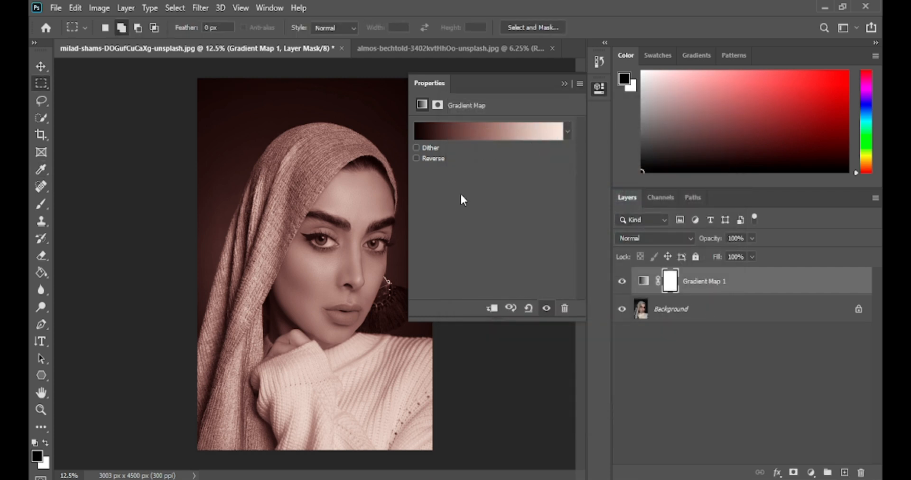
{"action": "left_click", "coordinate": [564, 83]}
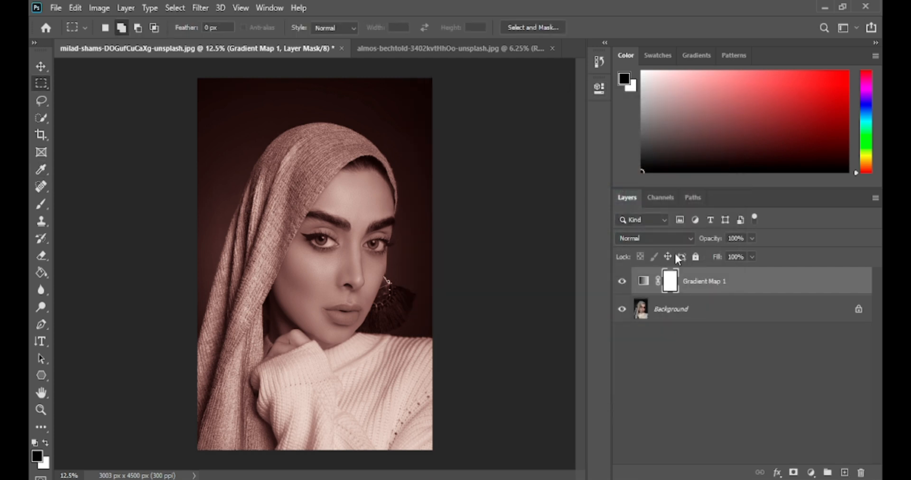
Set the gradient map layer to Soft Light blending at 50% opacity and compare the image with and without it.
{"action": "left_click", "coordinate": [687, 237]}
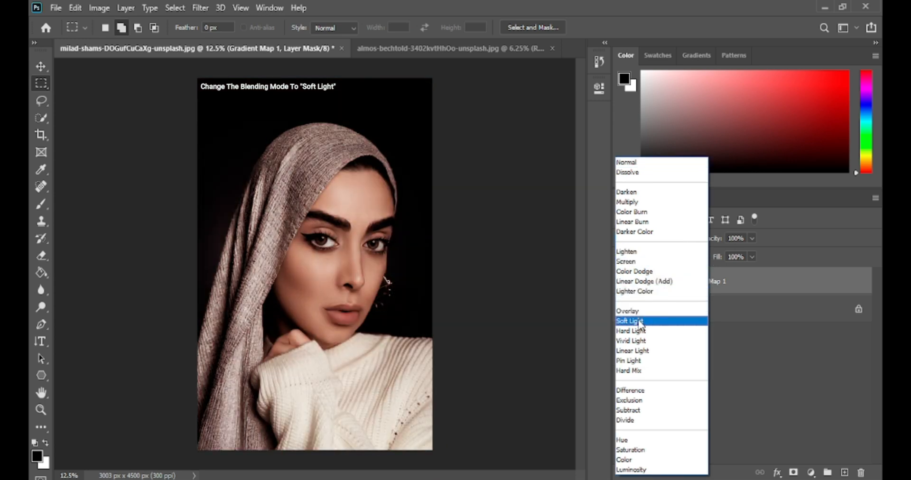
{"action": "left_click", "coordinate": [641, 321]}
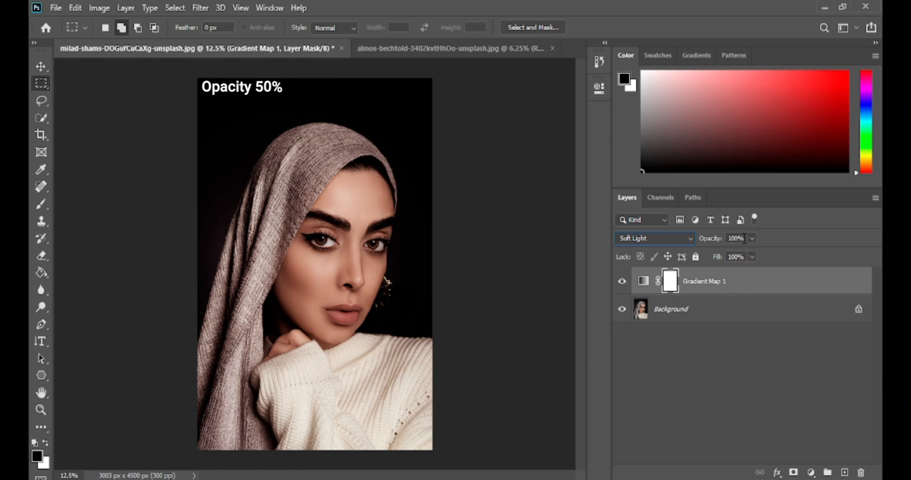
{"action": "left_click", "coordinate": [729, 239]}
{"action": "type", "text": "50"}
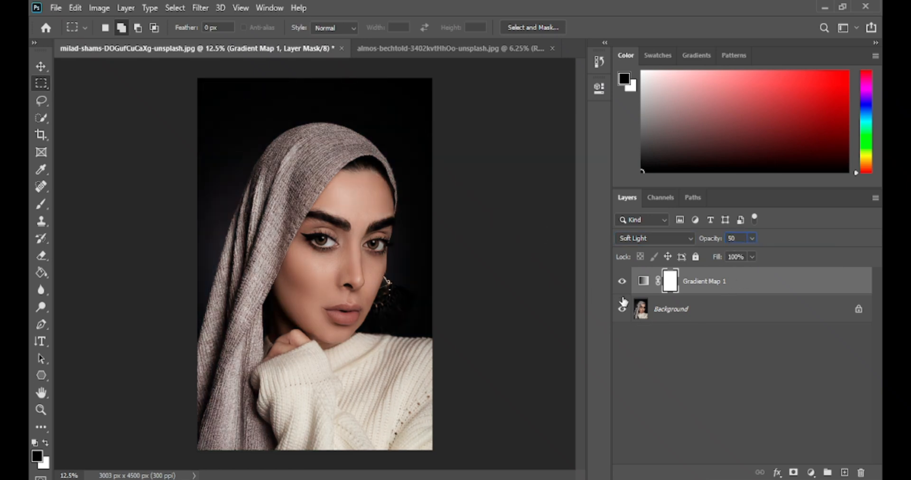
{"action": "key", "text": "Return"}
{"action": "left_click", "coordinate": [622, 281]}
{"action": "left_click", "coordinate": [622, 281]}
Add a Black & White adjustment layer with the Blue Filter preset and set its blending mode to Luminosity.
{"action": "left_click", "coordinate": [811, 472]}
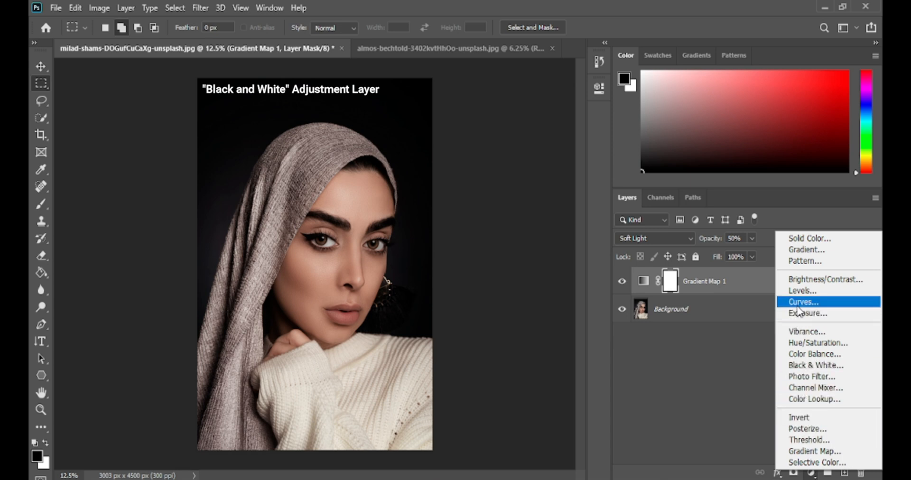
{"action": "left_click", "coordinate": [810, 365]}
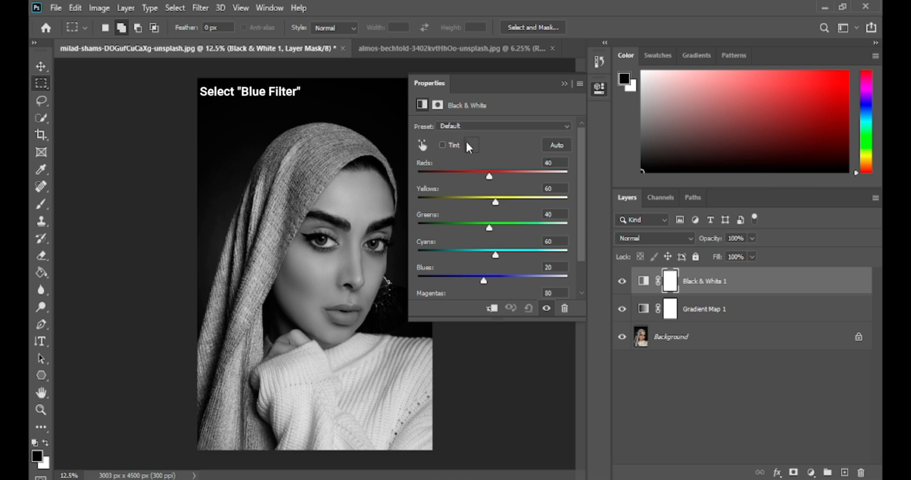
{"action": "left_click", "coordinate": [468, 126]}
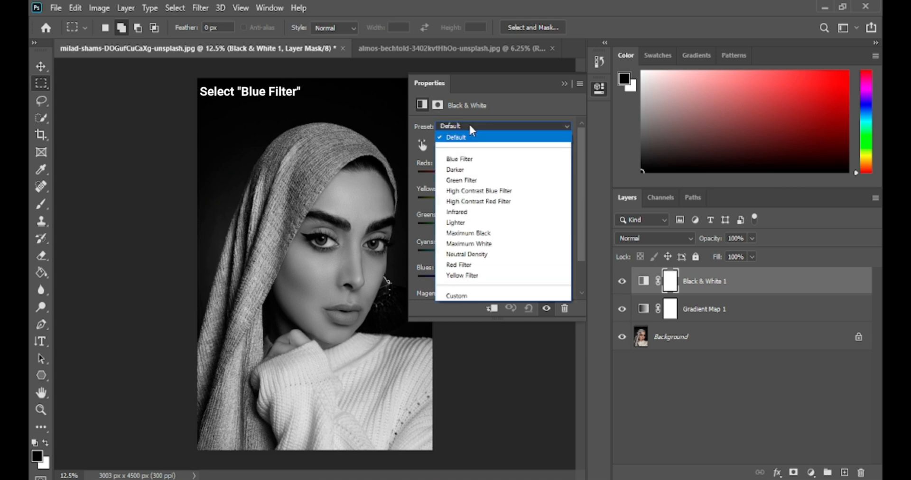
{"action": "left_click", "coordinate": [468, 160]}
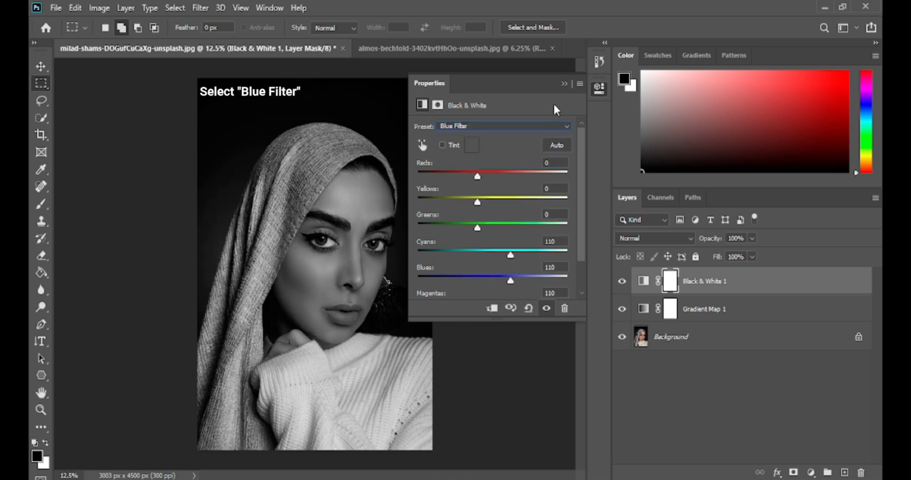
{"action": "left_click", "coordinate": [562, 84]}
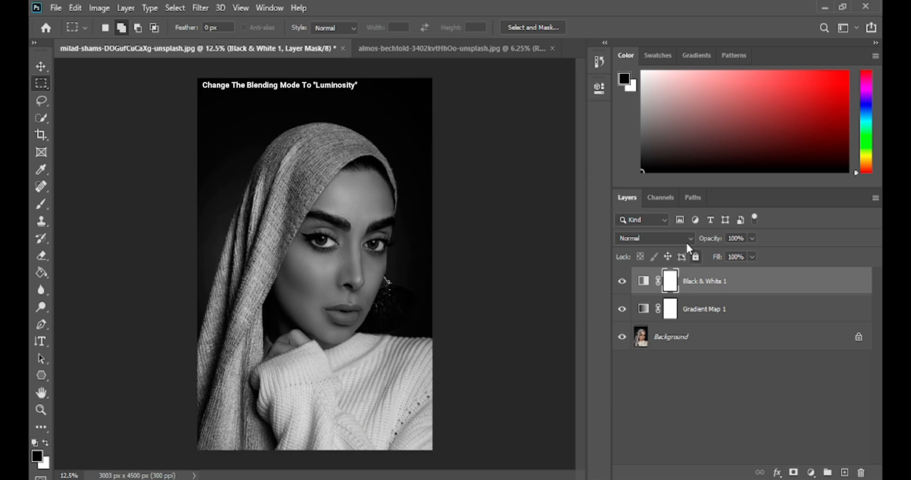
{"action": "left_click", "coordinate": [687, 241]}
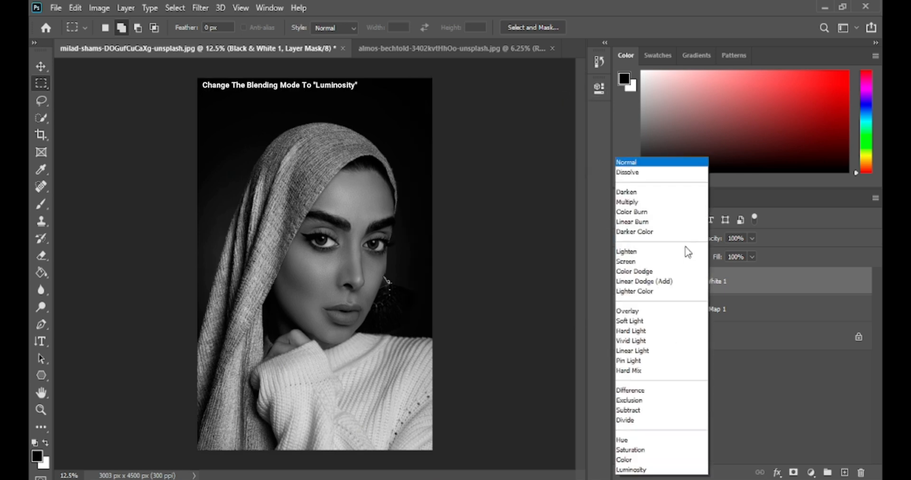
{"action": "left_click", "coordinate": [631, 470]}
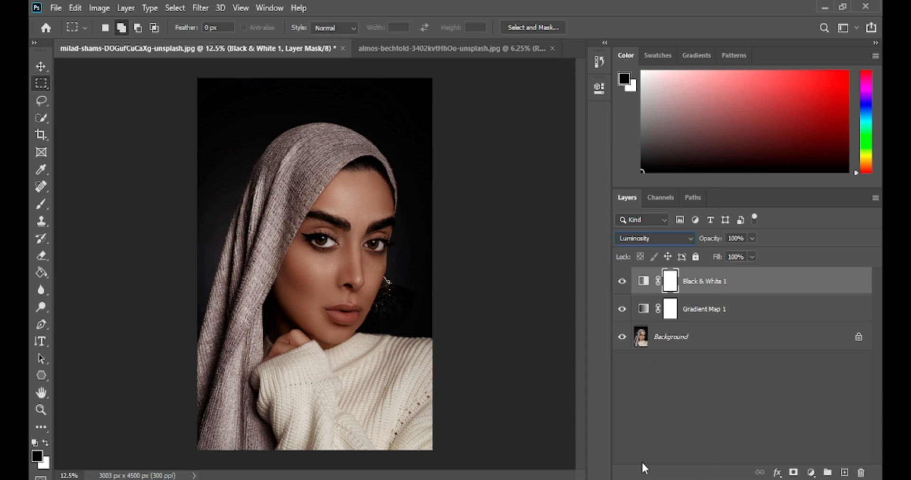
Split the Black & White layer's Blend If highlight transition for the underlying layer to 0 / 255 and compare the image with and without the layer.
{"action": "right_click", "coordinate": [703, 290]}
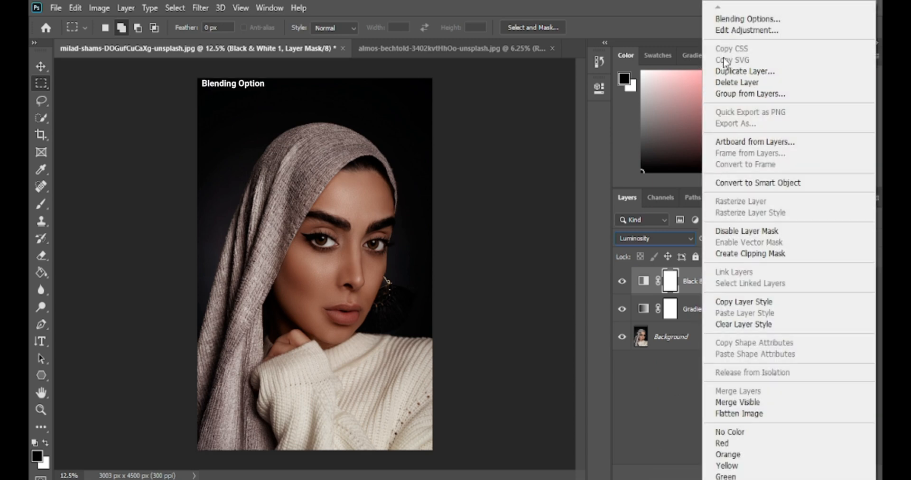
{"action": "left_click", "coordinate": [734, 22]}
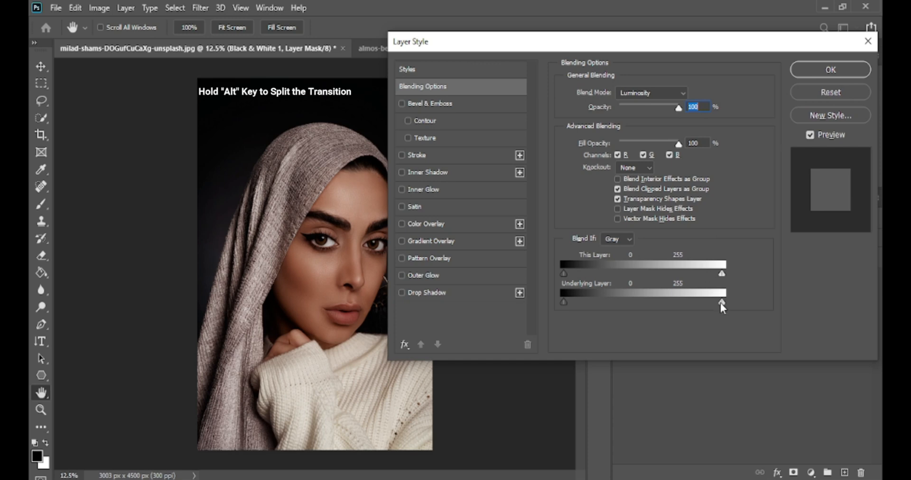
{"action": "left_click_drag", "start_coordinate": [721, 305], "coordinate": [551, 305]}
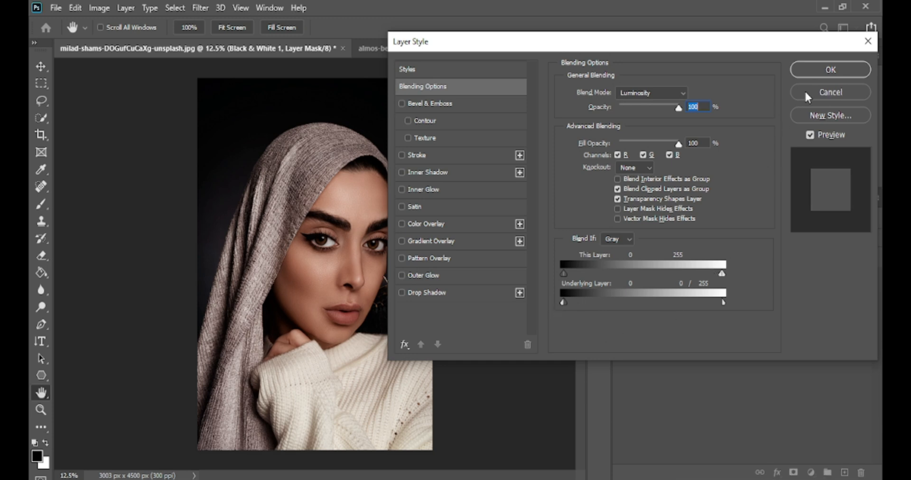
{"action": "left_click", "coordinate": [825, 71]}
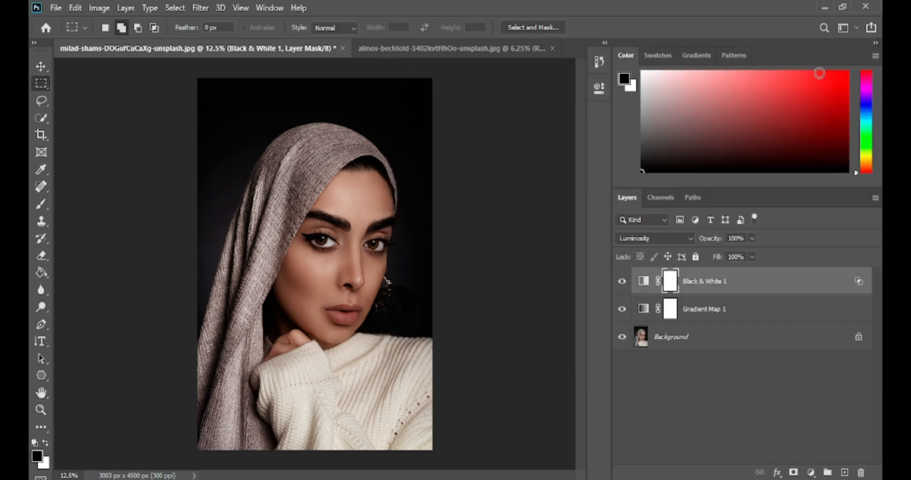
{"action": "left_click", "coordinate": [622, 282]}
{"action": "left_click", "coordinate": [621, 282]}
{"action": "left_click", "coordinate": [621, 283]}
{"action": "left_click", "coordinate": [621, 282]}
Add a Selective Color adjustment layer and set the Reds to Cyan -50% and Yellow +30%.
{"action": "left_click", "coordinate": [811, 471]}
{"action": "left_click", "coordinate": [805, 457]}
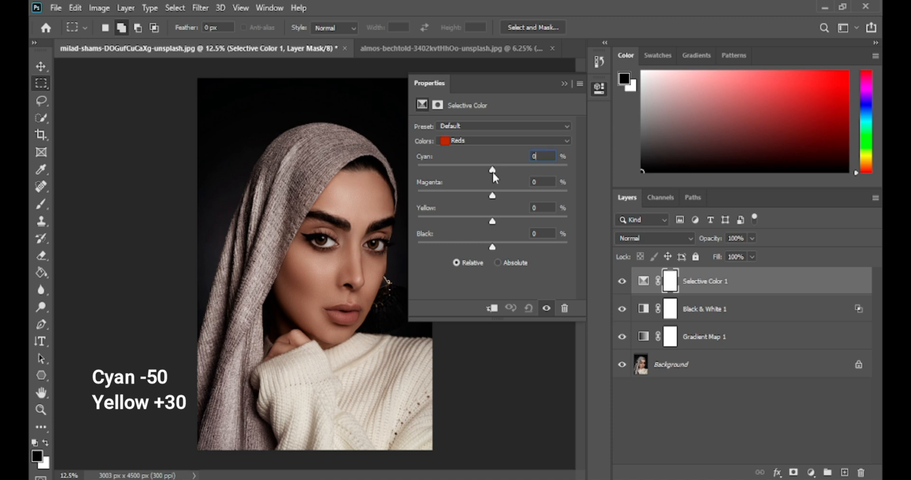
{"action": "left_click_drag", "start_coordinate": [492, 170], "coordinate": [454, 172]}
{"action": "left_click_drag", "start_coordinate": [490, 219], "coordinate": [502, 219]}
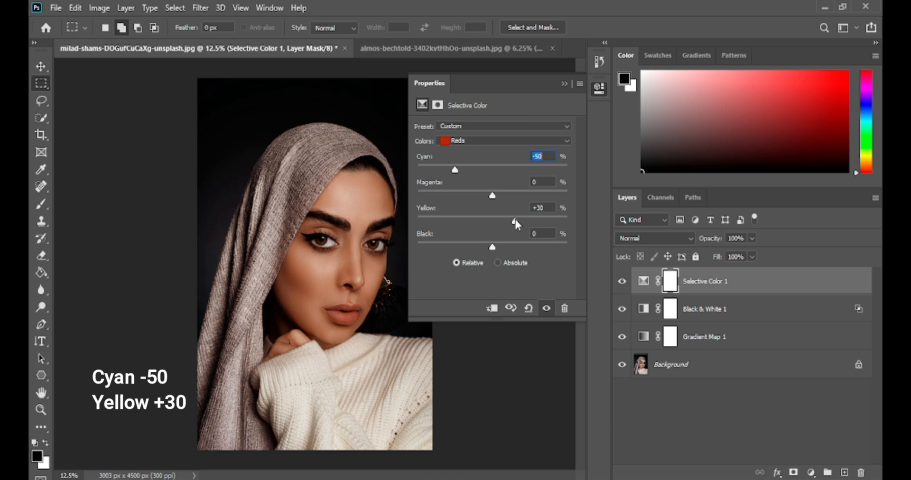
Set the Yellows of the Selective Color layer to Cyan -20% and Yellow -50%.
{"action": "left_click", "coordinate": [479, 141]}
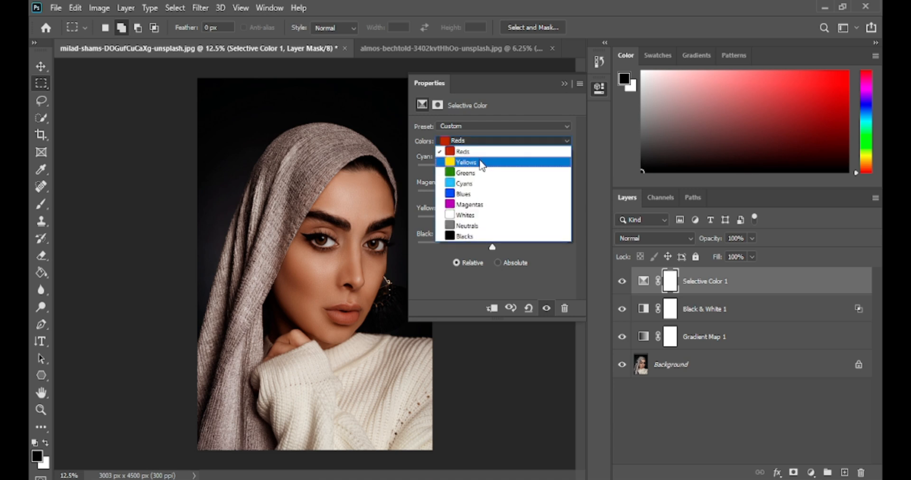
{"action": "left_click", "coordinate": [482, 163]}
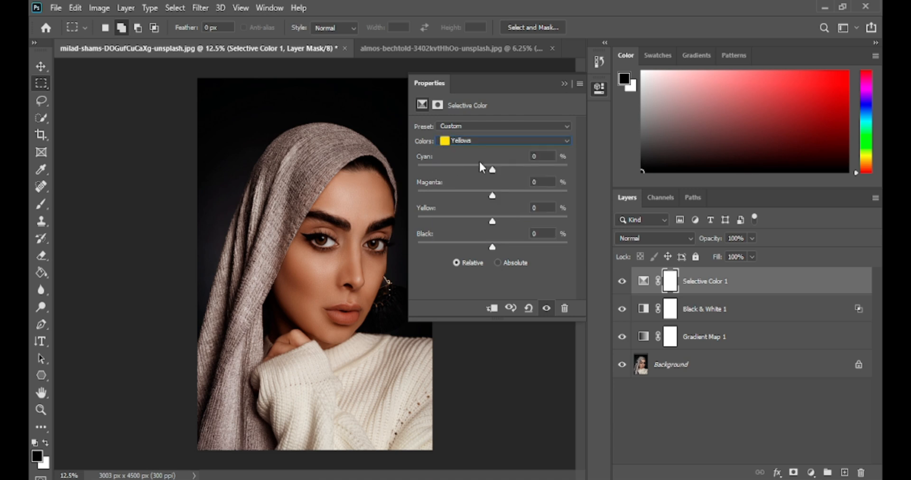
{"action": "left_click_drag", "start_coordinate": [492, 169], "coordinate": [479, 171]}
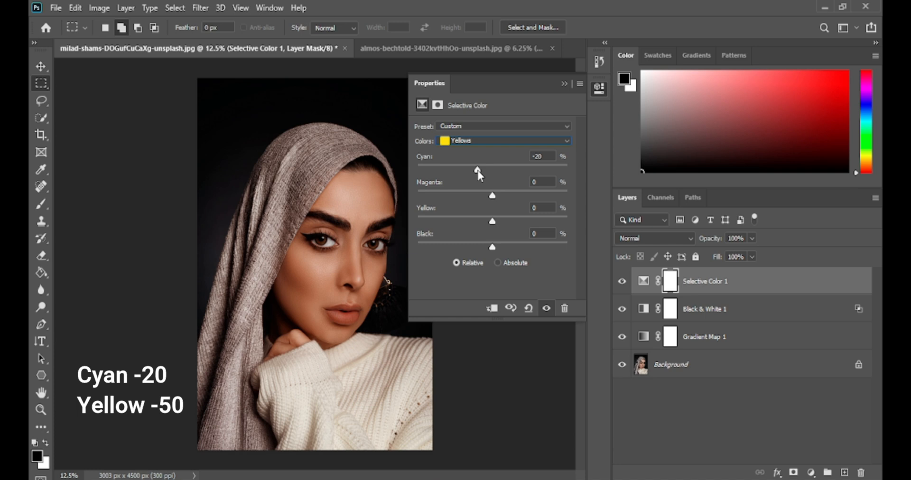
{"action": "left_click_drag", "start_coordinate": [492, 221], "coordinate": [458, 221]}
{"action": "left_click_drag", "start_coordinate": [456, 220], "coordinate": [454, 221]}
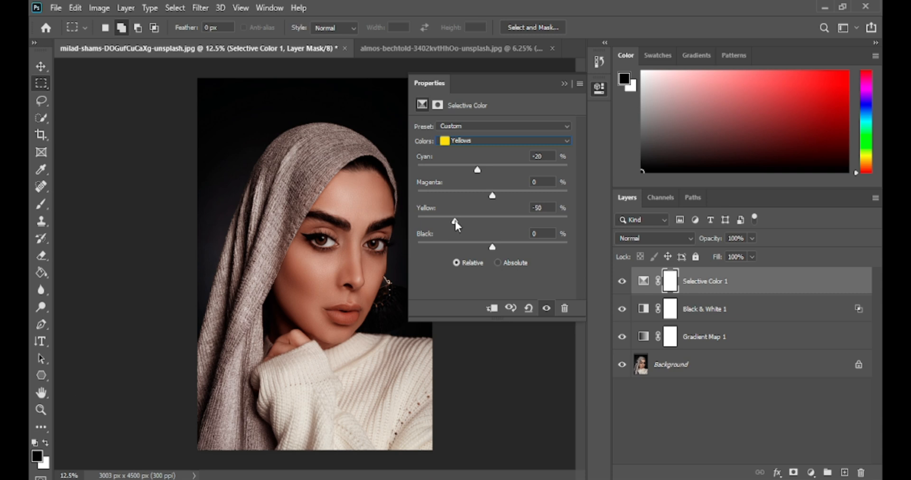
Set Black to +5% for the Neutrals of the Selective Color layer.
{"action": "left_click", "coordinate": [505, 141]}
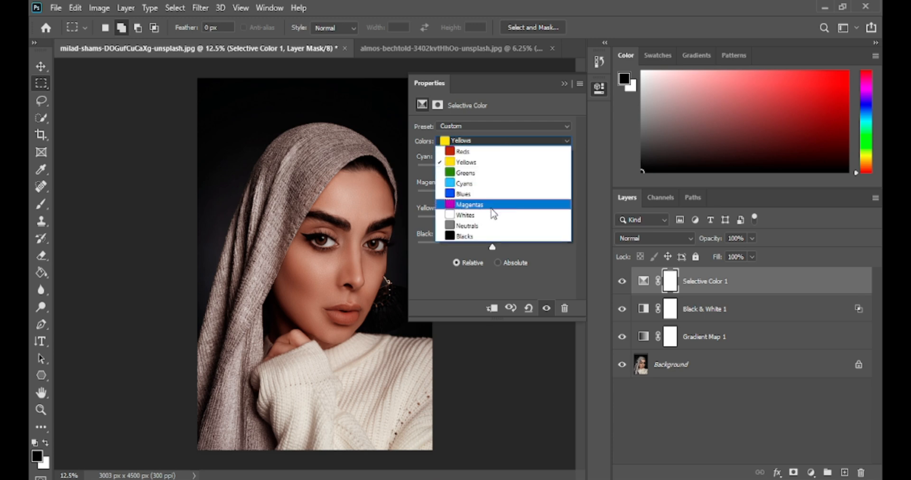
{"action": "left_click", "coordinate": [490, 225]}
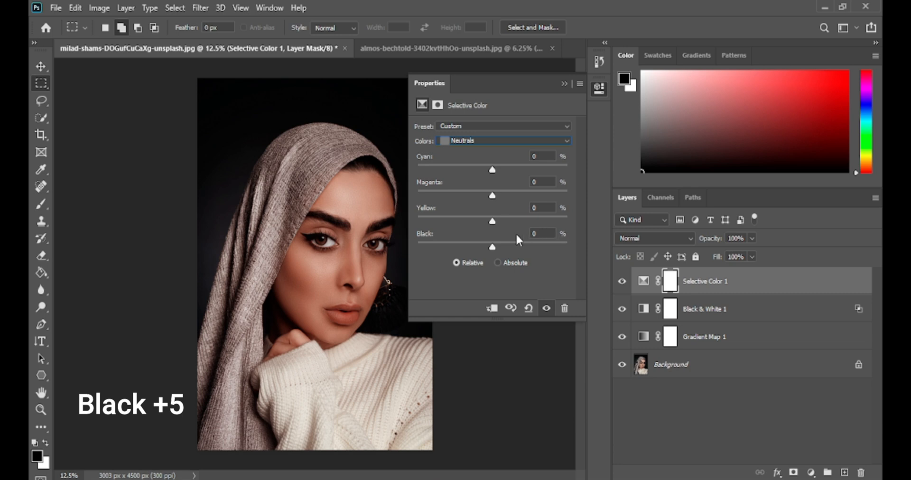
{"action": "left_click_drag", "start_coordinate": [493, 247], "coordinate": [494, 248]}
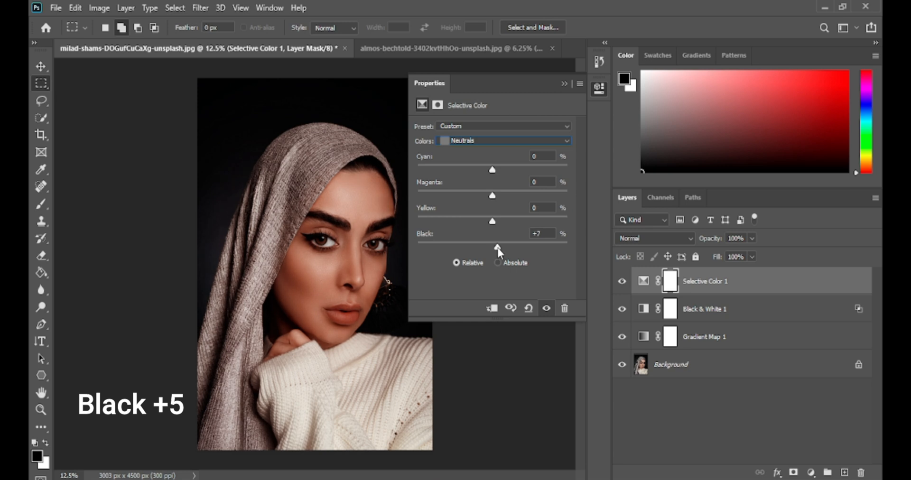
{"action": "left_click_drag", "start_coordinate": [496, 248], "coordinate": [496, 248]}
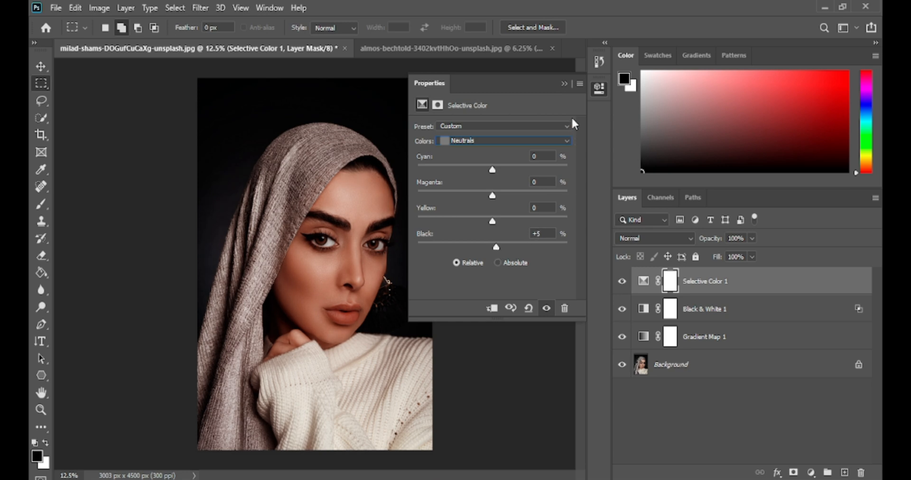
Add a second Gradient Map adjustment layer above the Selective Color layer.
{"action": "left_click", "coordinate": [564, 85]}
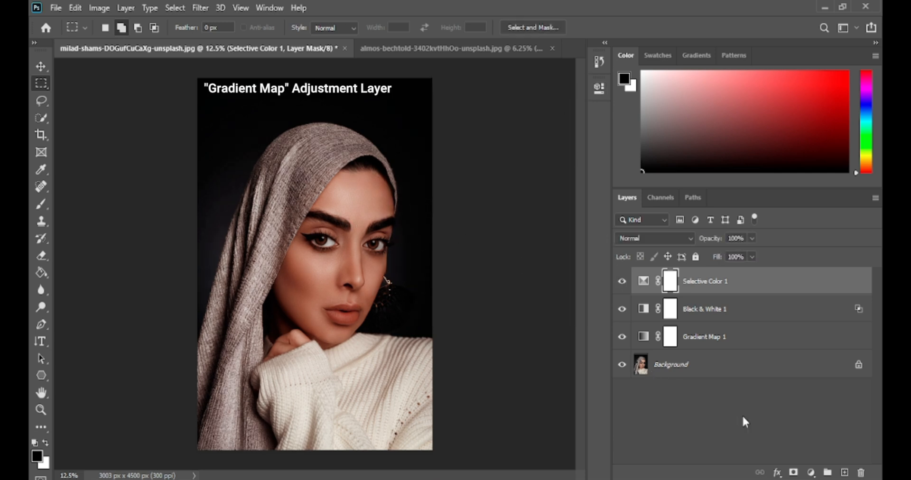
{"action": "left_click", "coordinate": [810, 471]}
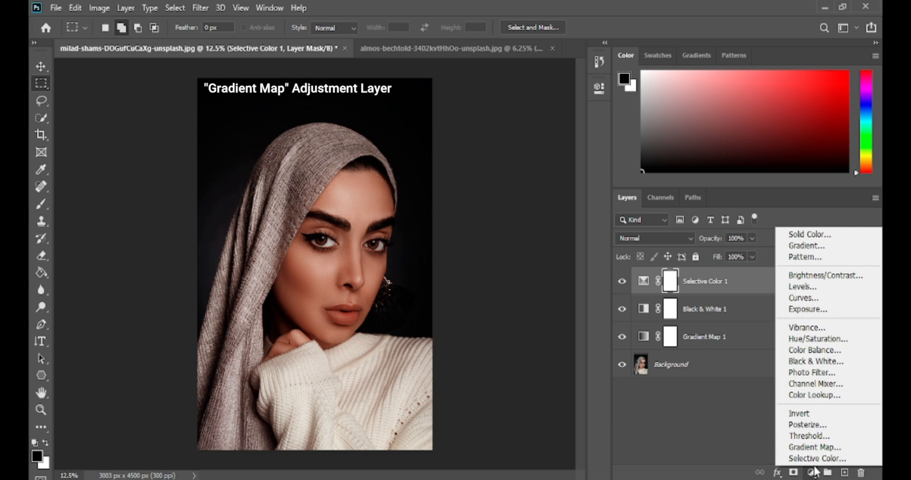
{"action": "left_click", "coordinate": [815, 448]}
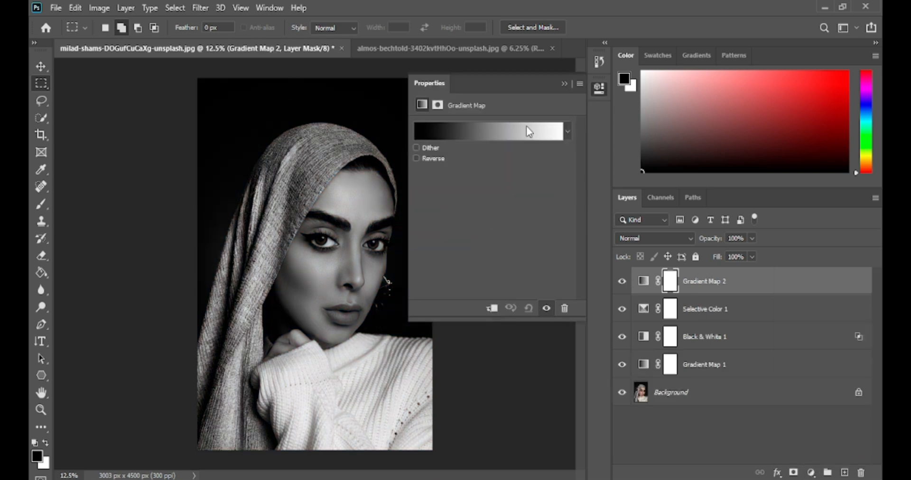
Apply the Platinum preset from the Photographic Toning set of the Legacy Gradients to the new Gradient Map.
{"action": "left_click", "coordinate": [525, 127]}
{"action": "scroll", "coordinate": [659, 173], "scroll_direction": "down", "scroll_amount": 5}
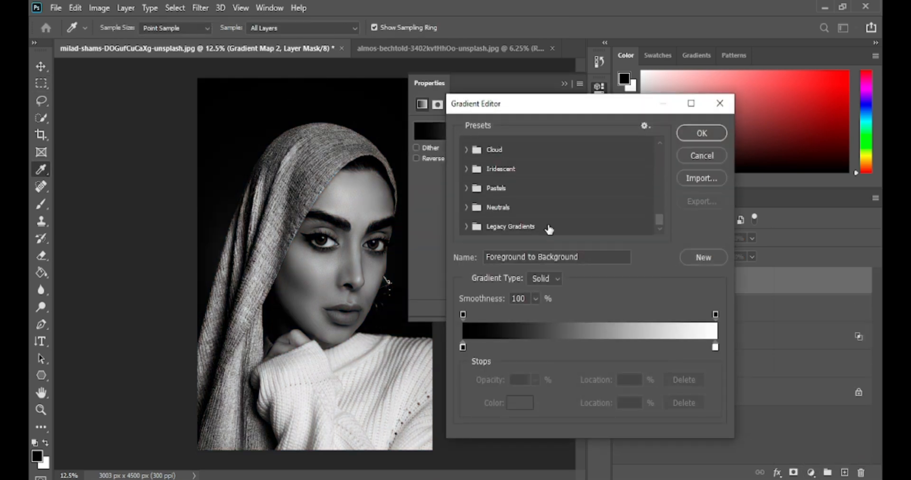
{"action": "left_click", "coordinate": [468, 227]}
{"action": "scroll", "coordinate": [619, 192], "scroll_direction": "down", "scroll_amount": 5}
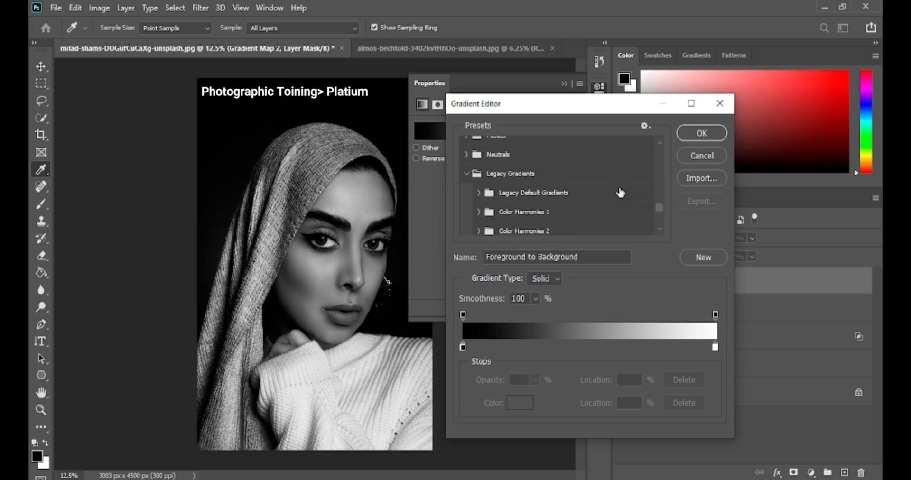
{"action": "scroll", "coordinate": [618, 190], "scroll_direction": "down", "scroll_amount": 1}
{"action": "scroll", "coordinate": [618, 191], "scroll_direction": "down", "scroll_amount": 3}
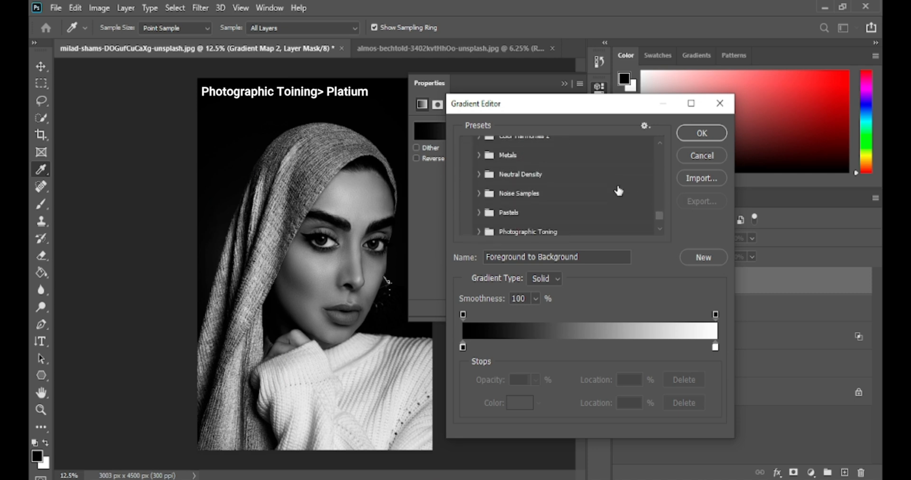
{"action": "left_click", "coordinate": [476, 199]}
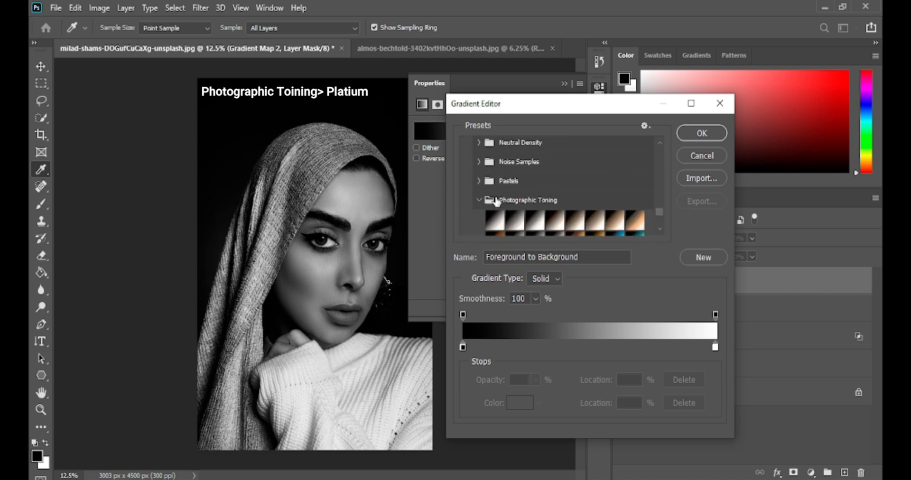
{"action": "scroll", "coordinate": [493, 199], "scroll_direction": "down", "scroll_amount": 1}
{"action": "left_click", "coordinate": [494, 199]}
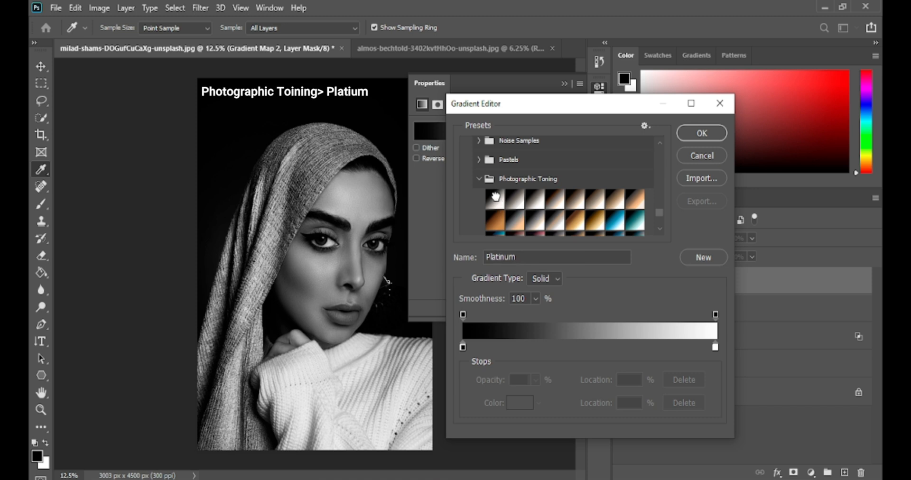
{"action": "double_click", "coordinate": [526, 257]}
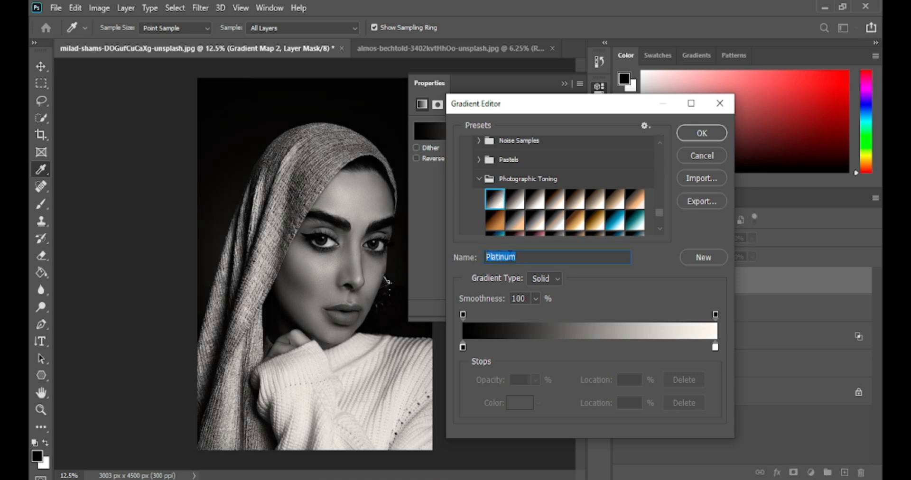
Move the gradient's black color stop to location 50% and compare the image with and without the new Gradient Map layer.
{"action": "left_click_drag", "start_coordinate": [463, 347], "coordinate": [588, 346]}
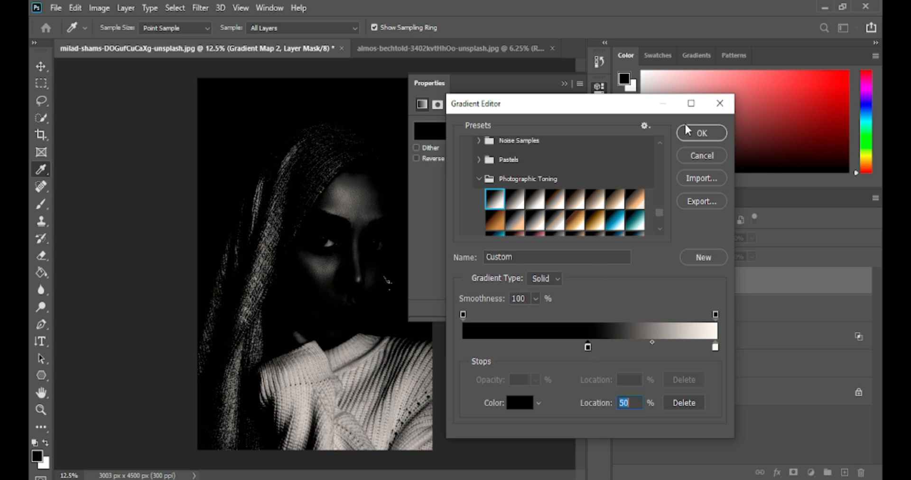
{"action": "left_click", "coordinate": [690, 134]}
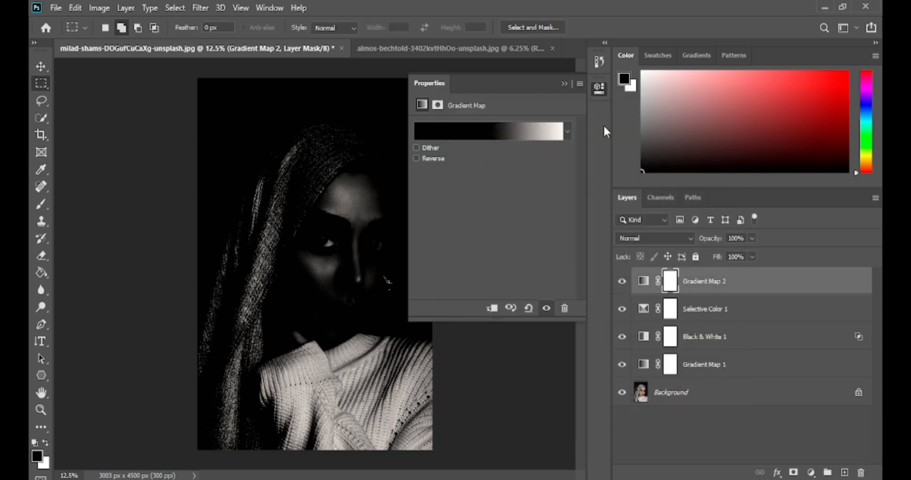
{"action": "left_click", "coordinate": [568, 86]}
{"action": "left_click", "coordinate": [623, 284]}
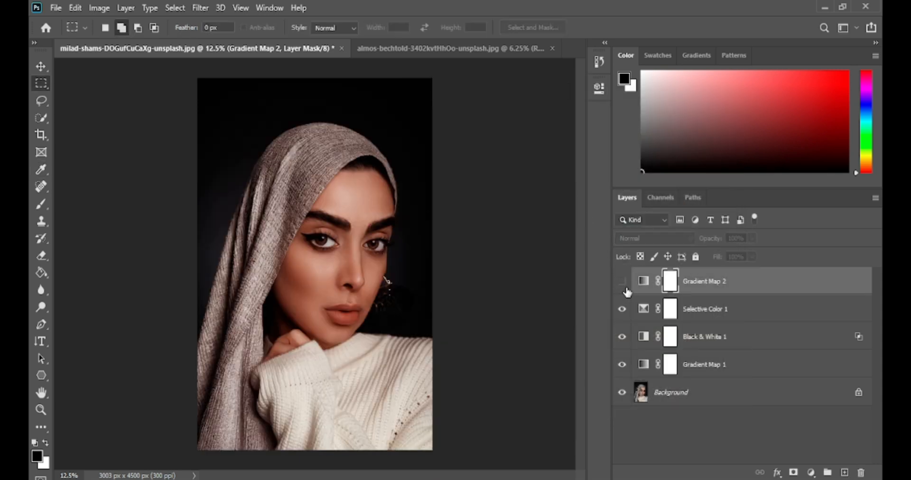
{"action": "left_click", "coordinate": [623, 284]}
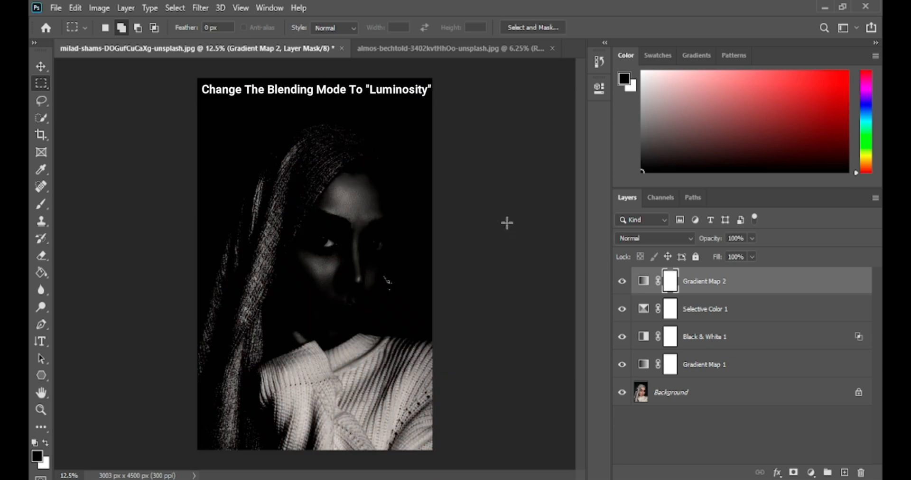
Set the upper Gradient Map layer's blend mode to Luminosity and split its Blend If highlight transition for the underlying layer to 0 / 255.
{"action": "left_click", "coordinate": [688, 237]}
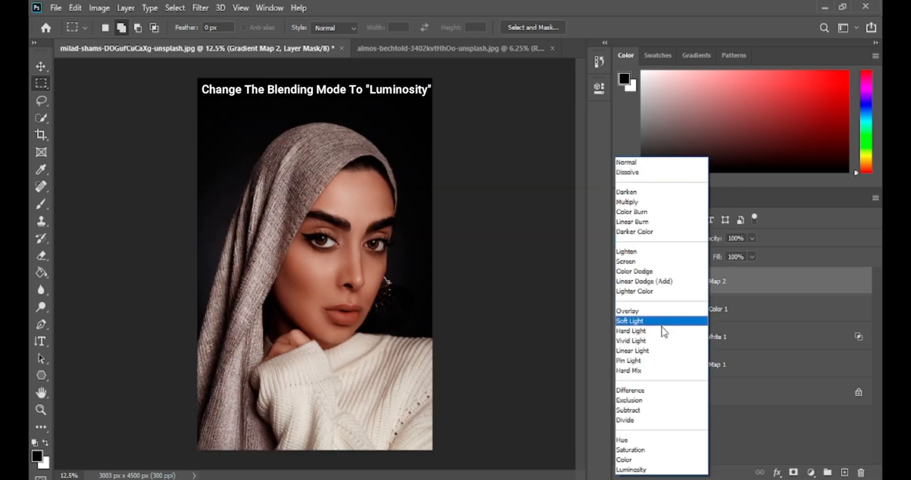
{"action": "left_click", "coordinate": [647, 469]}
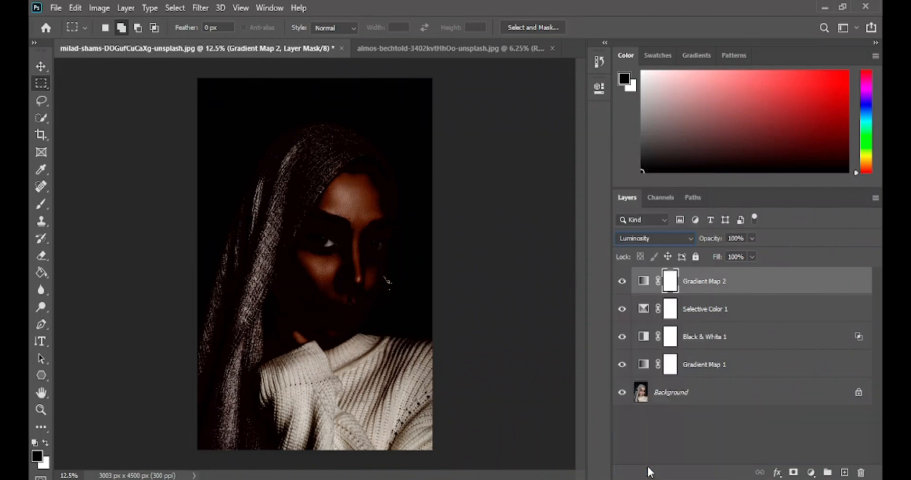
{"action": "right_click", "coordinate": [704, 287]}
{"action": "left_click", "coordinate": [740, 19]}
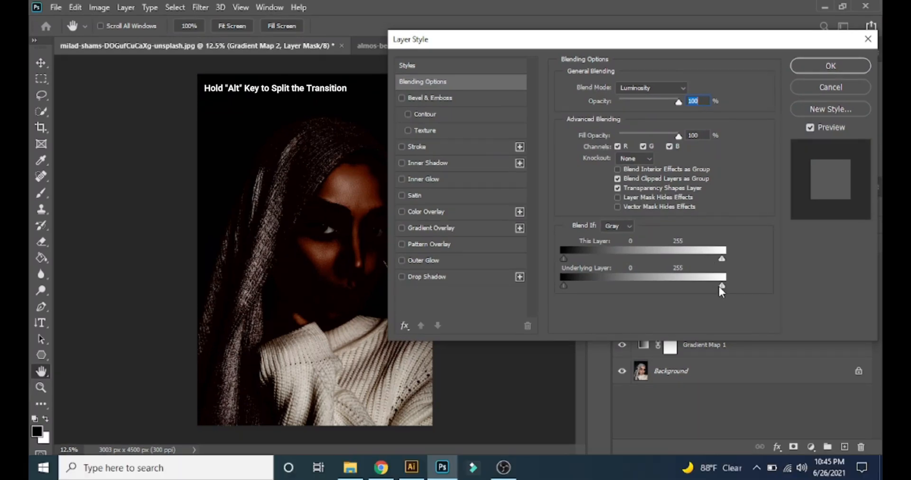
{"action": "left_click_drag", "start_coordinate": [720, 287], "coordinate": [548, 287]}
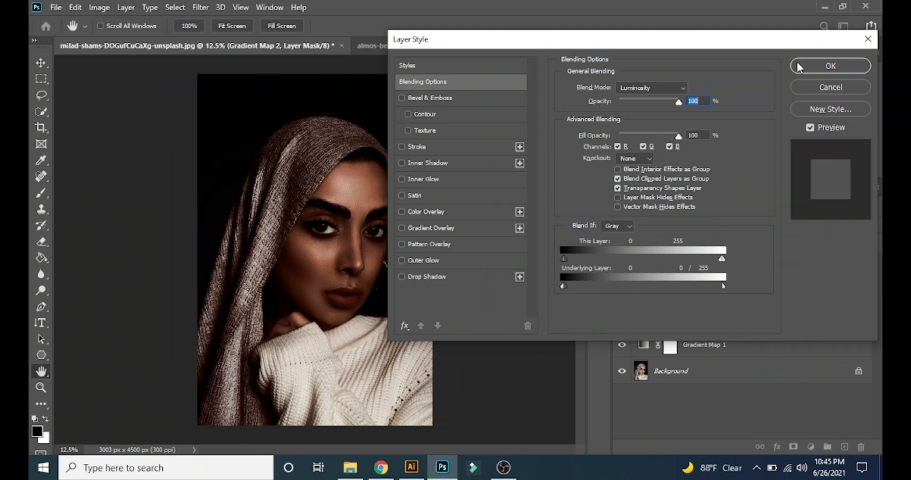
{"action": "left_click", "coordinate": [800, 66]}
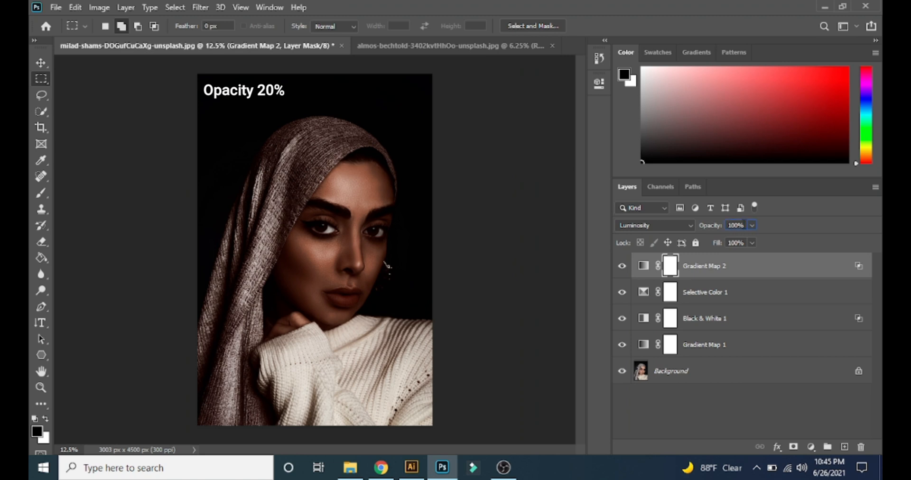
Lower the upper Gradient Map layer's opacity to 20% and compare the image with and without the layer.
{"action": "left_click", "coordinate": [743, 224]}
{"action": "type", "text": "20"}
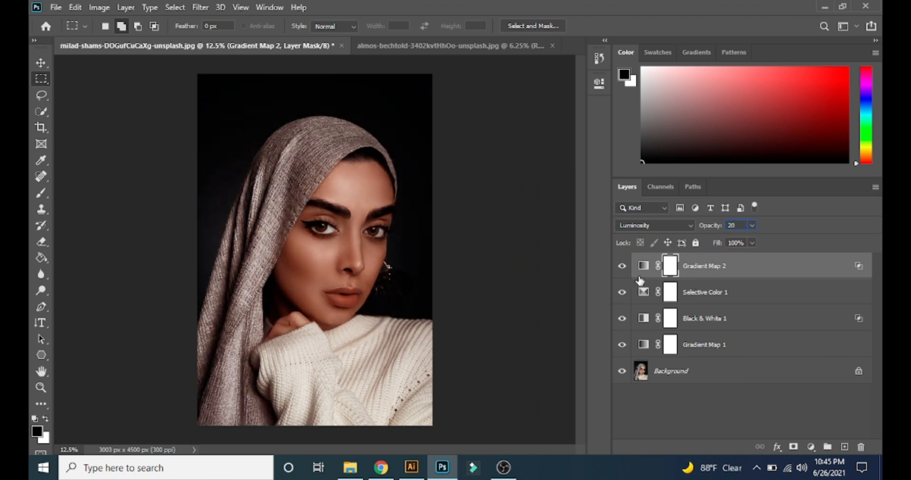
{"action": "left_click", "coordinate": [622, 266]}
{"action": "left_click", "coordinate": [622, 267]}
{"action": "left_click", "coordinate": [621, 266]}
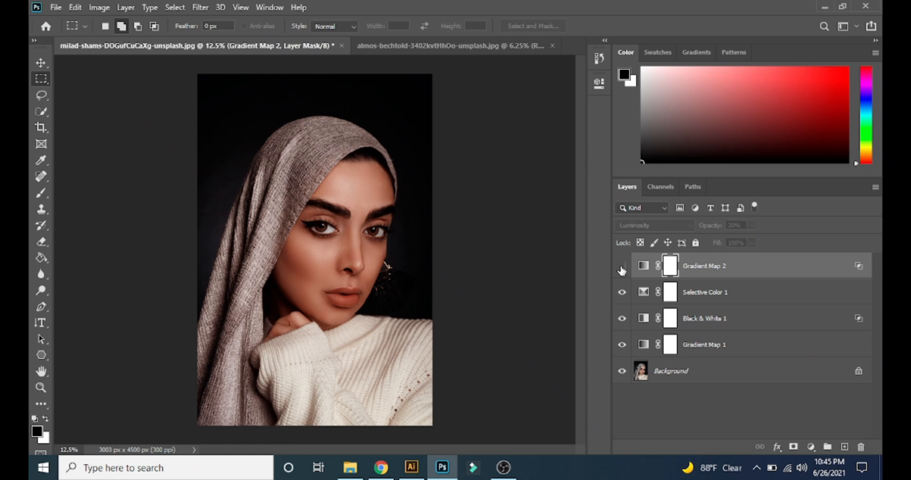
{"action": "left_click", "coordinate": [622, 267]}
Group all four adjustment layers above the Background and compare the portrait with and without the group.
{"action": "left_click", "coordinate": [694, 345], "text": "shift"}
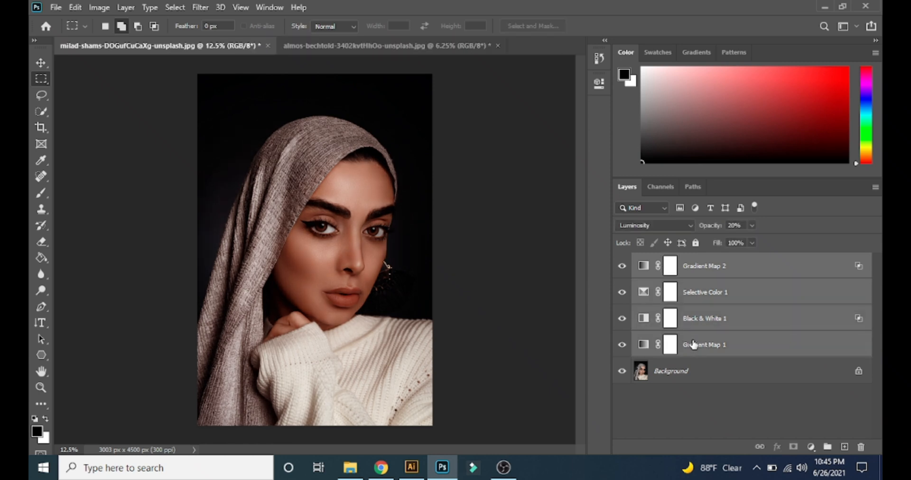
{"action": "key", "text": "ctrl+g"}
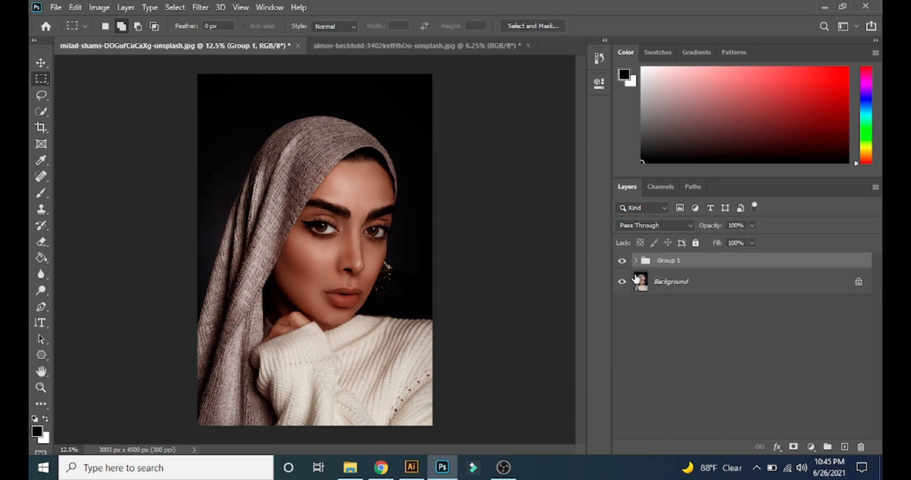
{"action": "left_click", "coordinate": [621, 262]}
{"action": "left_click", "coordinate": [621, 262]}
{"action": "left_click", "coordinate": [622, 262]}
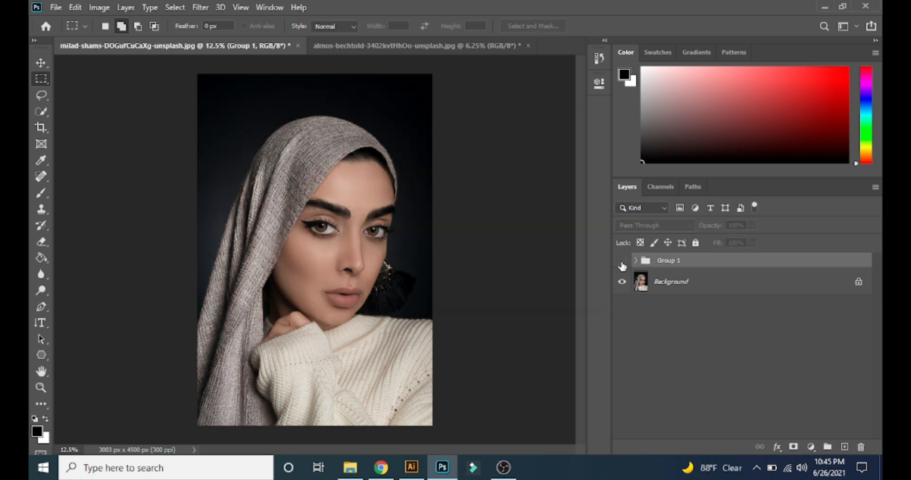
{"action": "left_click", "coordinate": [622, 262]}
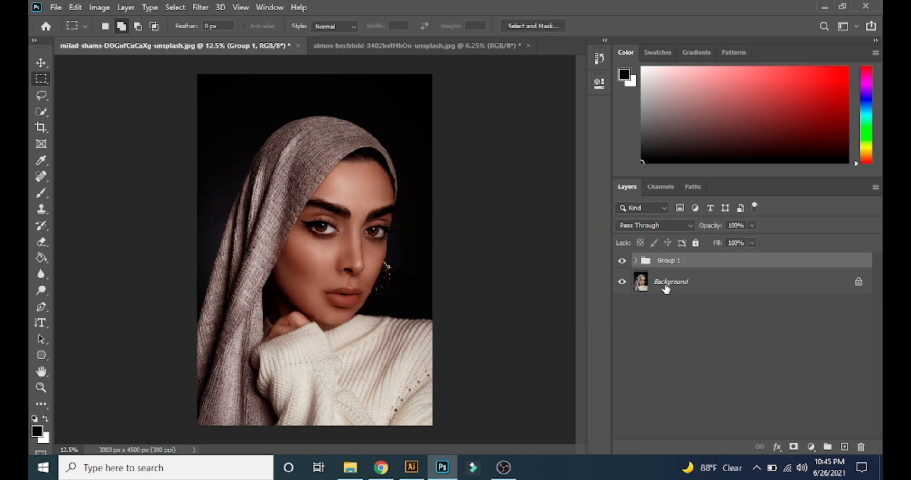
Copy the adjustment group into the almos-bechtold portrait document and compare that photo with and without the grading.
{"action": "left_click_drag", "start_coordinate": [672, 261], "coordinate": [333, 211]}
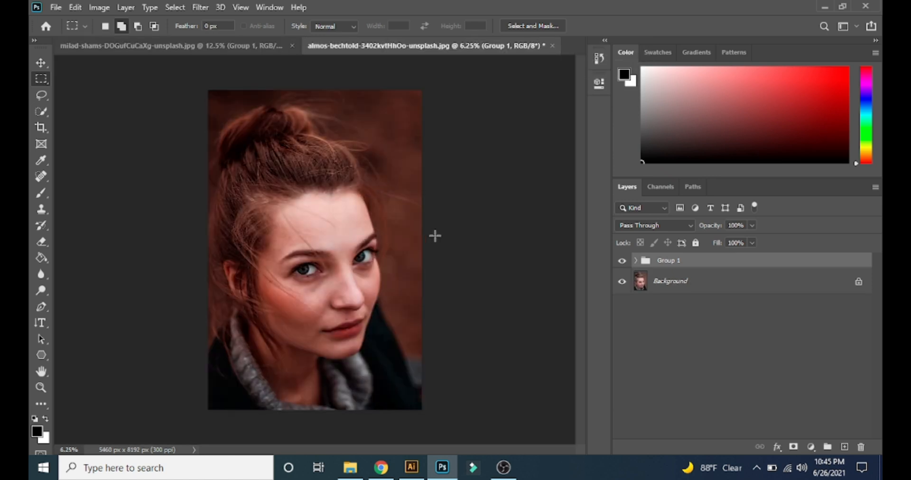
{"action": "left_click", "coordinate": [622, 262]}
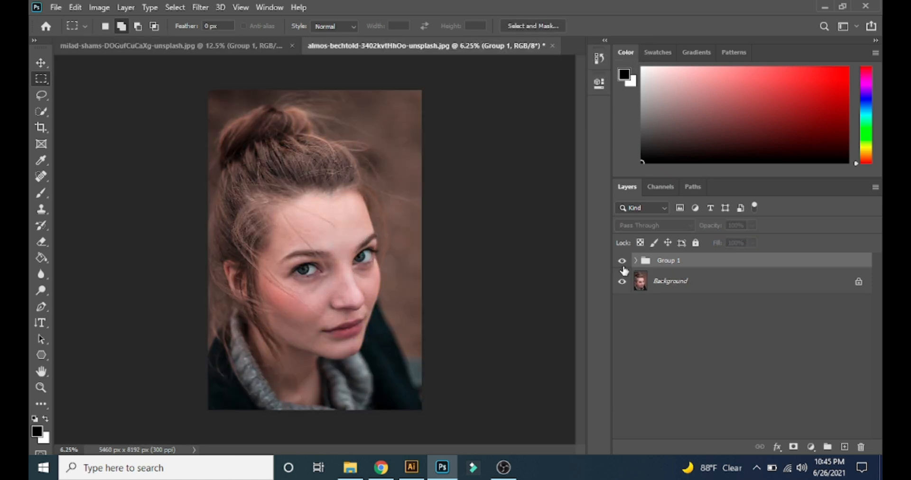
{"action": "left_click", "coordinate": [622, 265]}
{"action": "left_click", "coordinate": [621, 265]}
{"action": "left_click", "coordinate": [618, 266]}
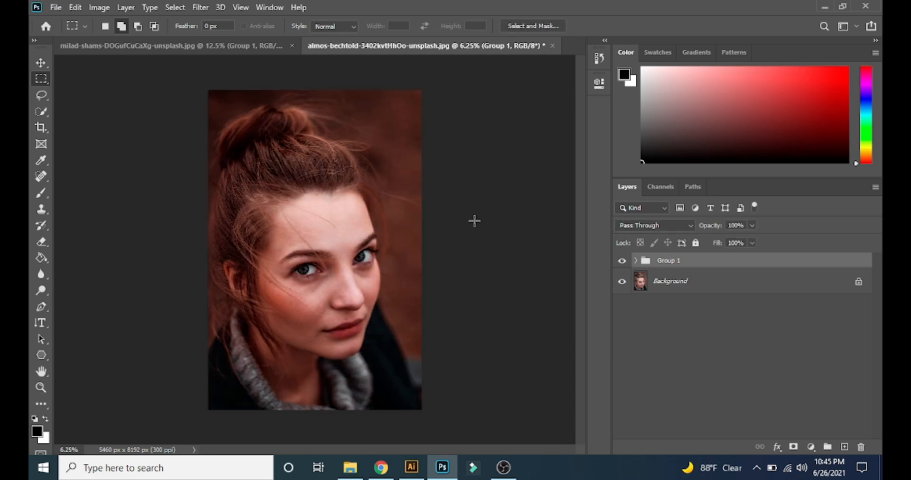